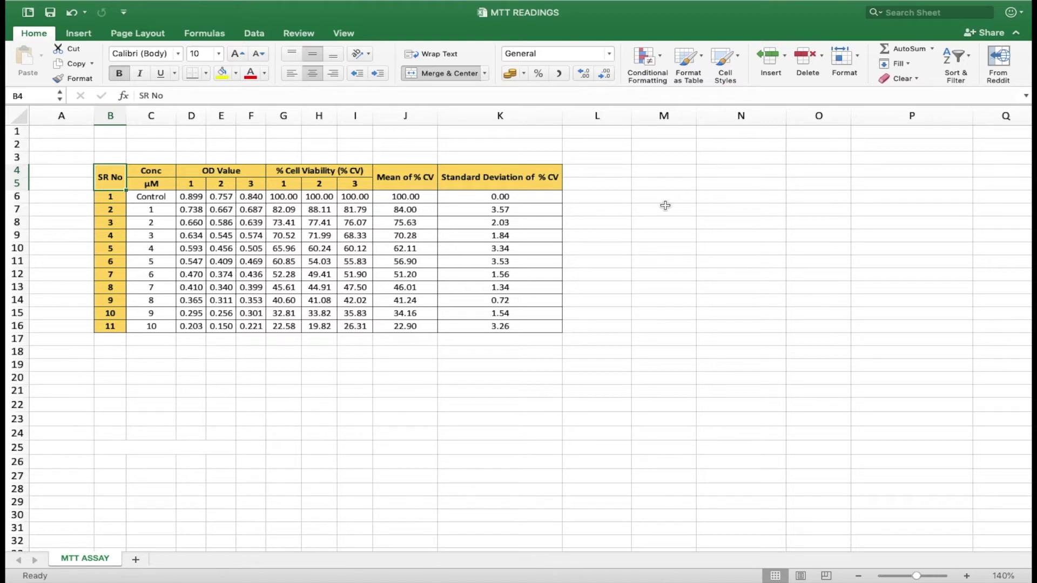
- Insert a clustered column chart of the Mean % CV values in J6:J16, titled 'Cell Viability Dose-response curve'
drag(405, 197, 401, 322)
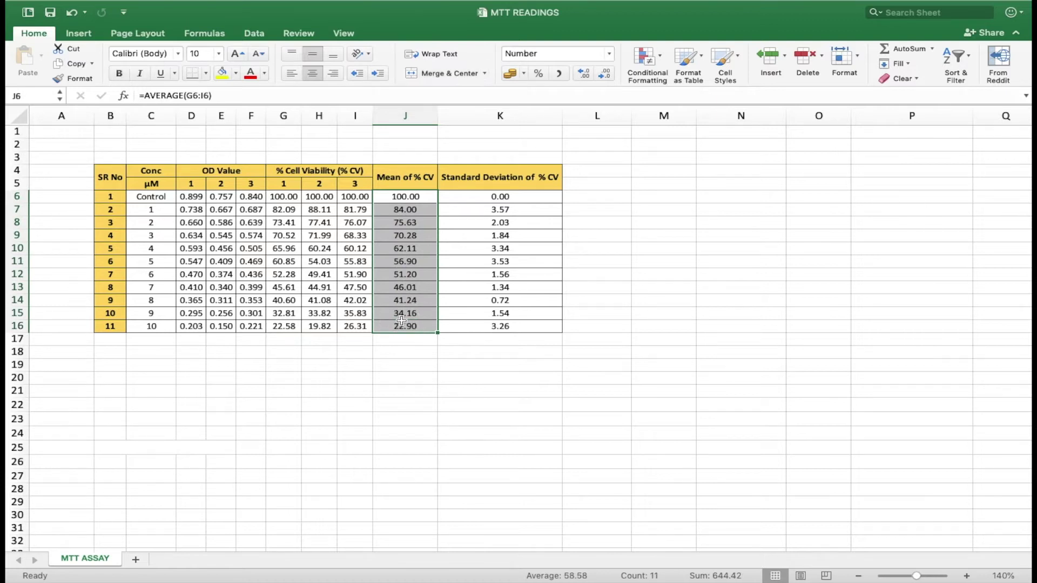
click(89, 36)
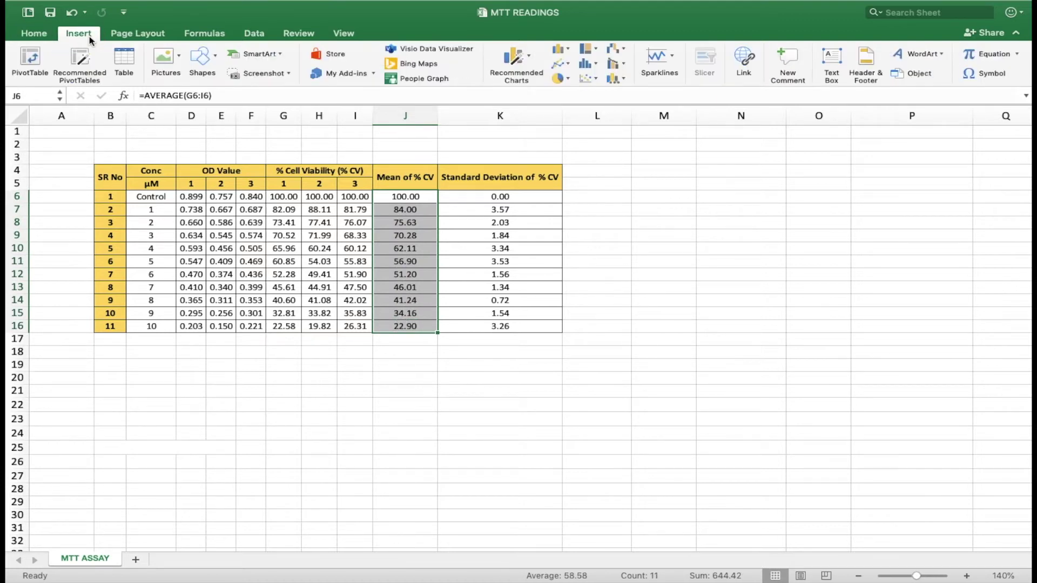
click(562, 50)
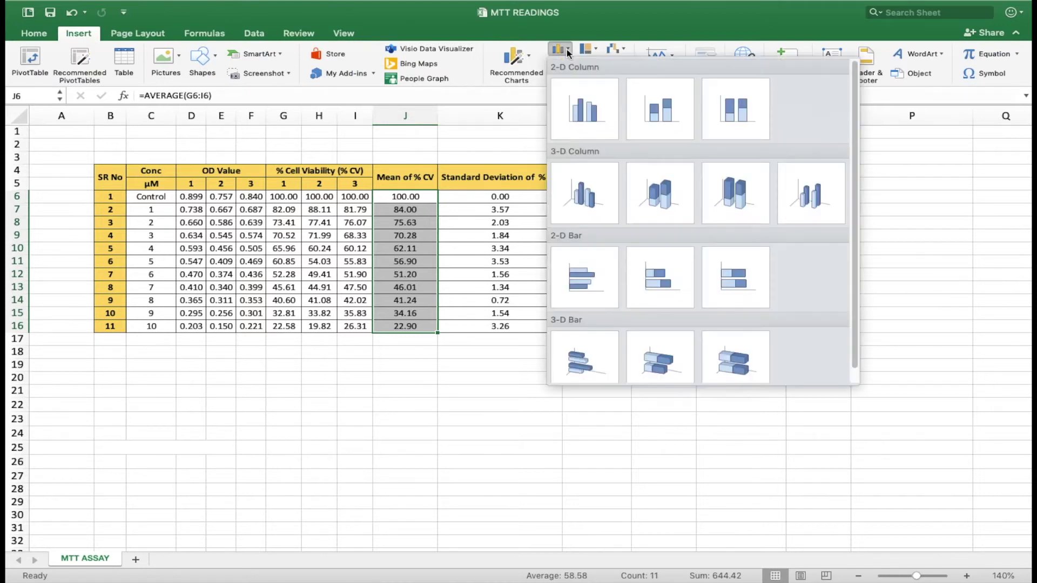
click(578, 102)
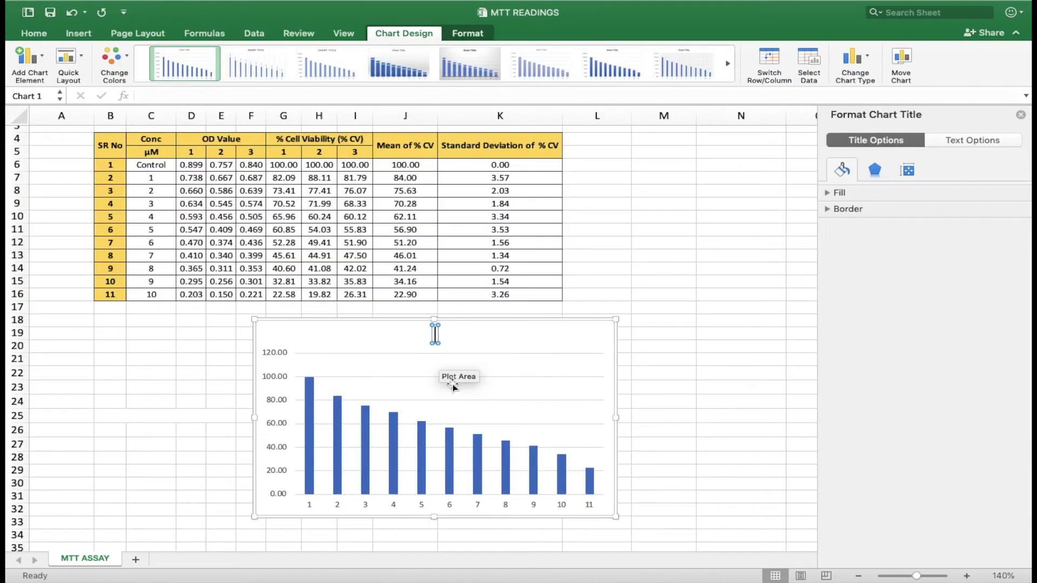
text(Cell Viability)
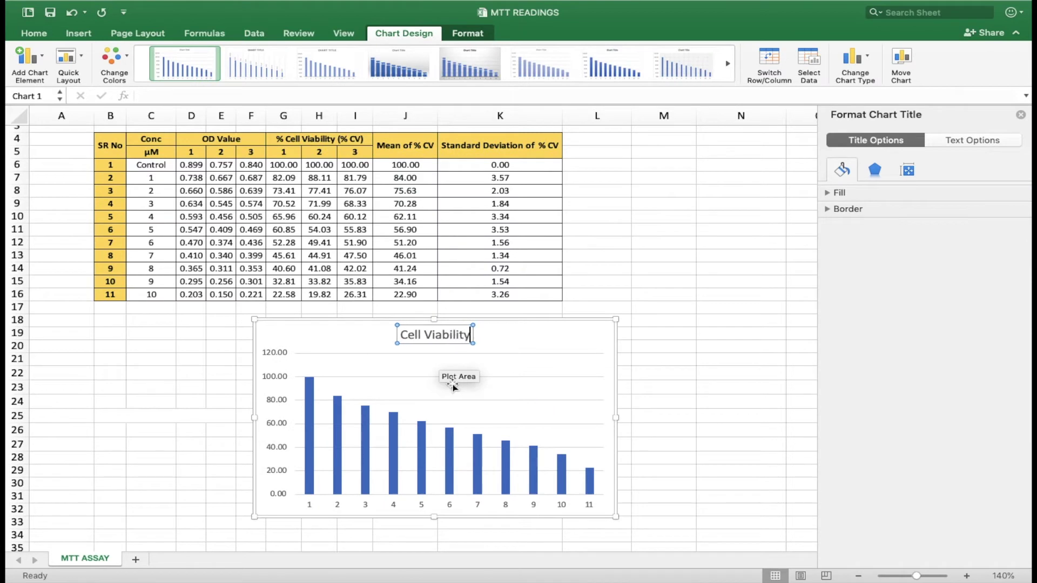
text( Dose-re)
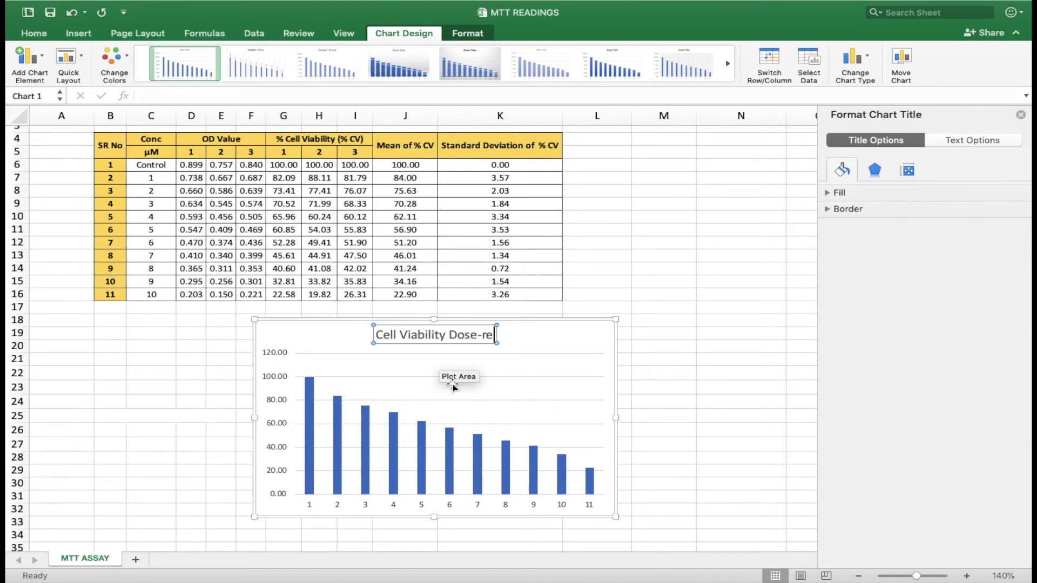
text(sponse curve)
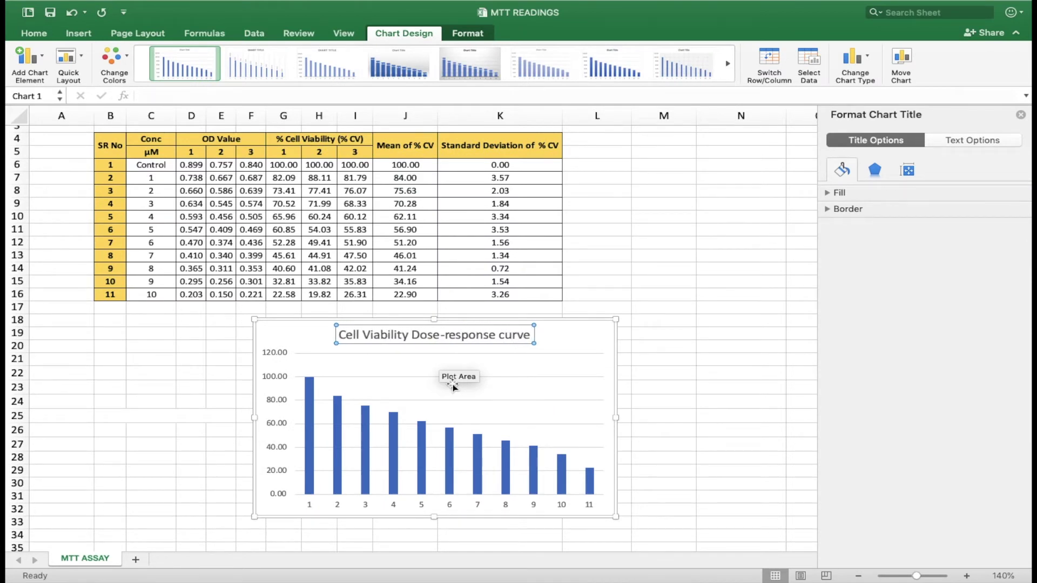
- Set the vertical value axis maximum bound to 100
key(Escape)
click(278, 397)
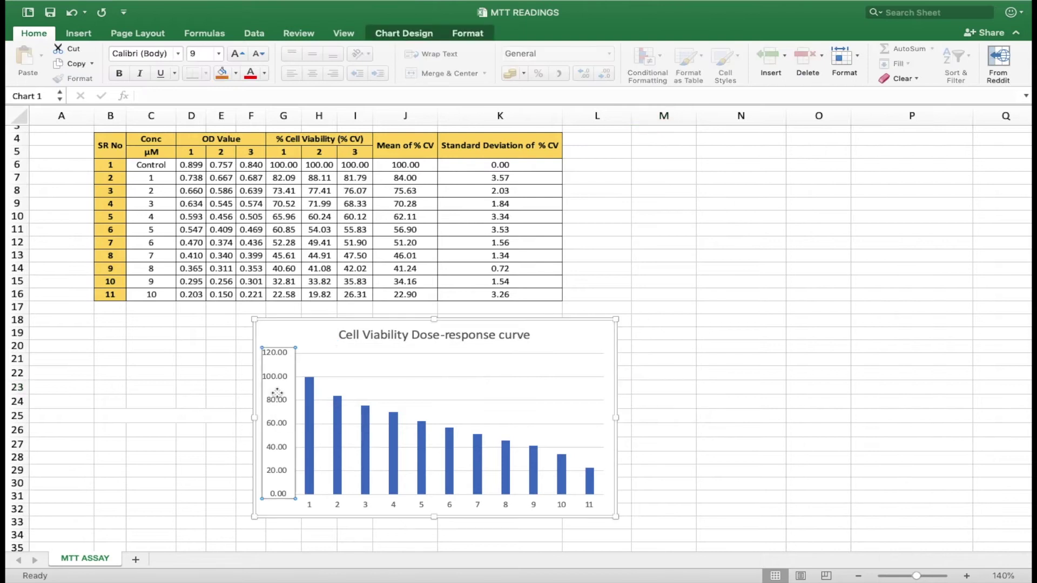
double_click(277, 395)
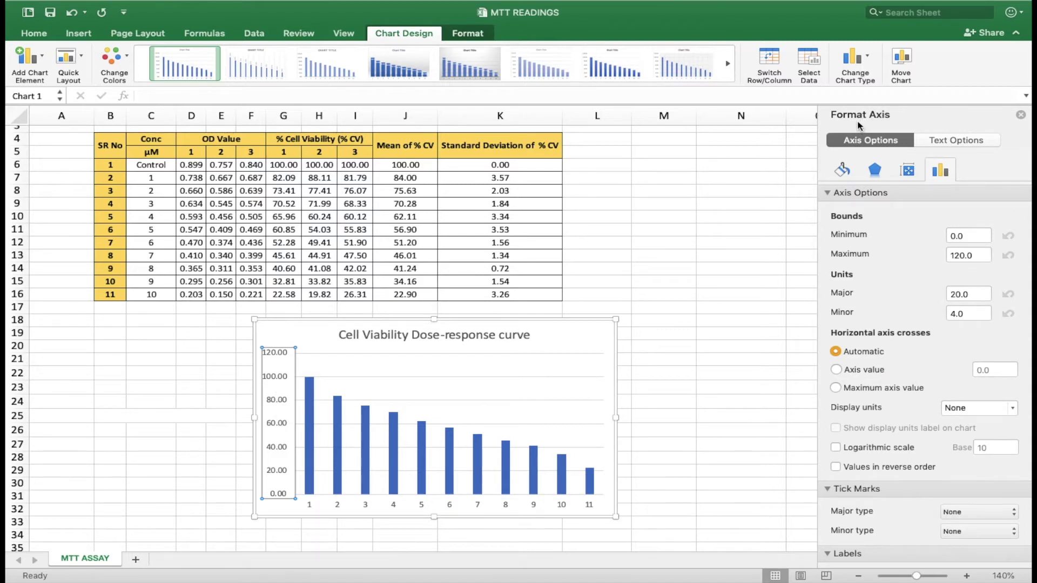
click(960, 255)
key(BackSpace)
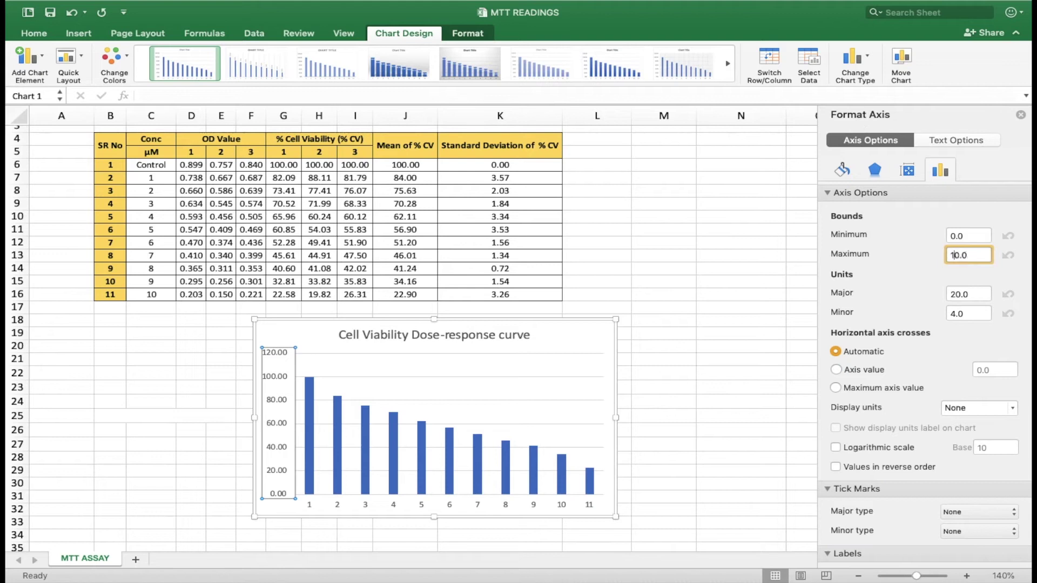
text(0)
key(Return)
- Give the value axis outside major tick marks and labels with 0 decimal places
click(831, 490)
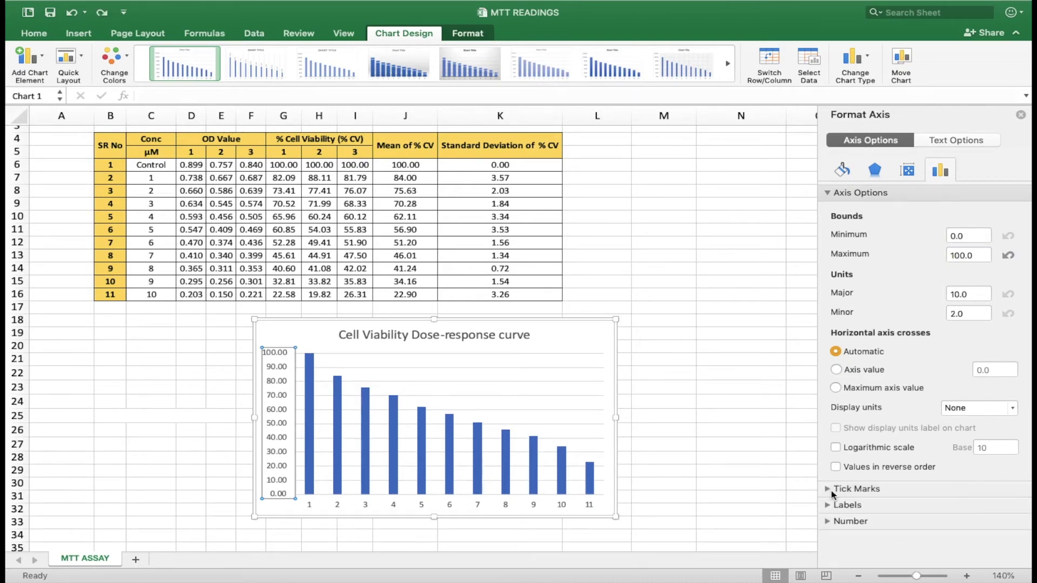
click(828, 489)
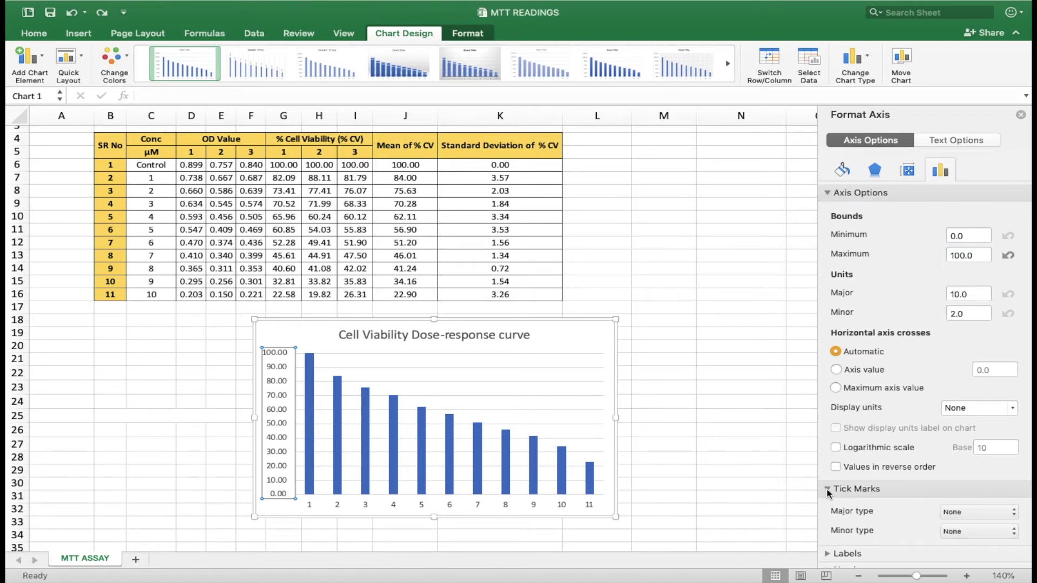
click(970, 504)
key(Escape)
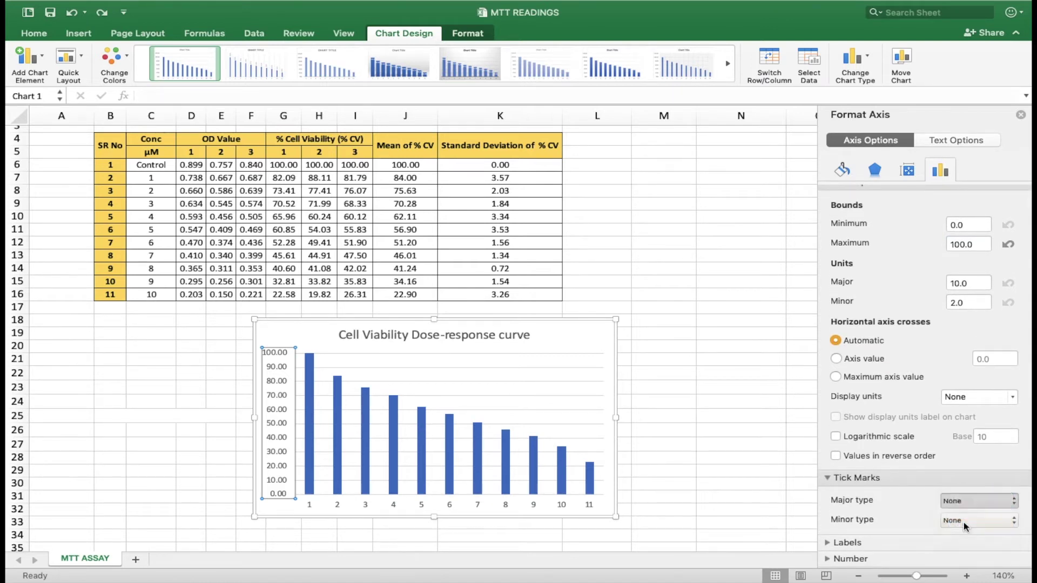
click(829, 559)
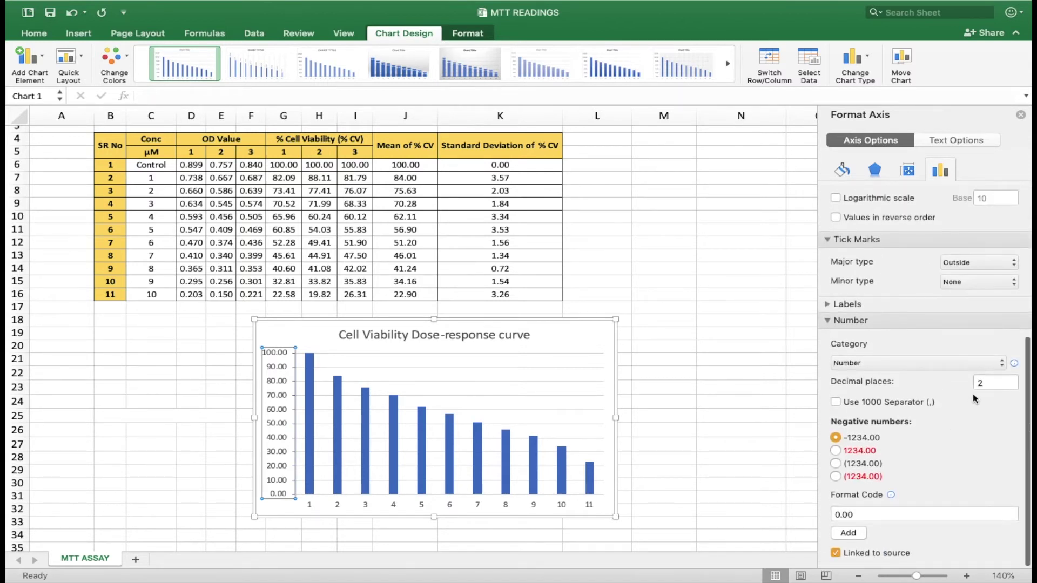
click(982, 383)
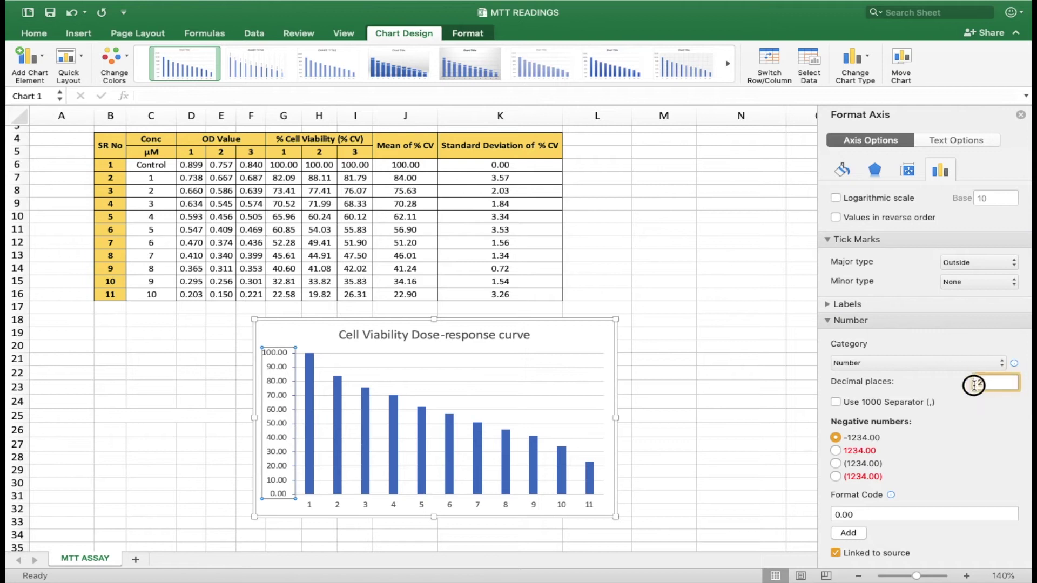
text(0)
key(Return)
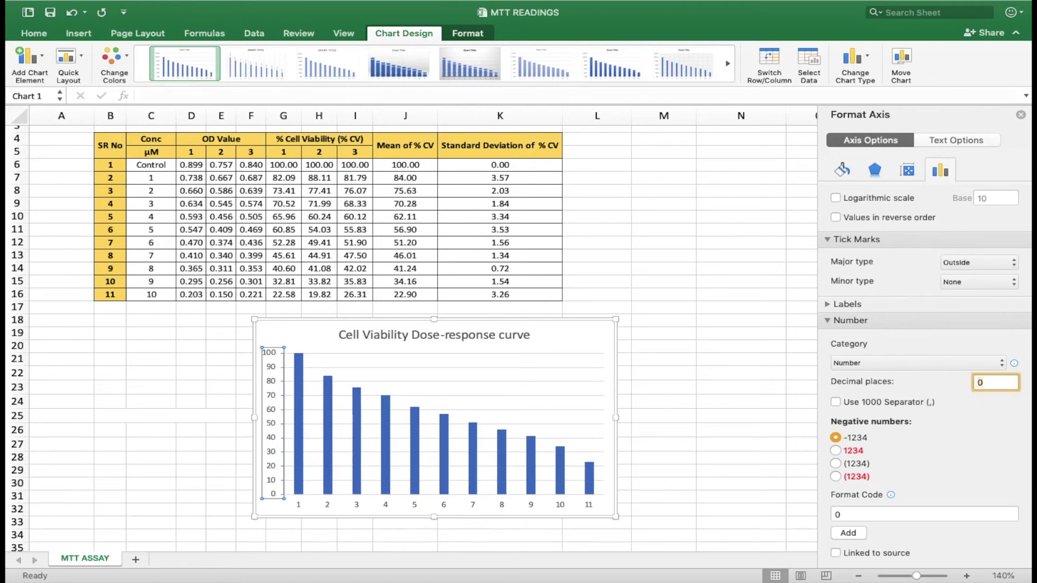
- Use the concentrations in C6:C16 (Control, 1–10) as the horizontal axis labels
right_click(383, 503)
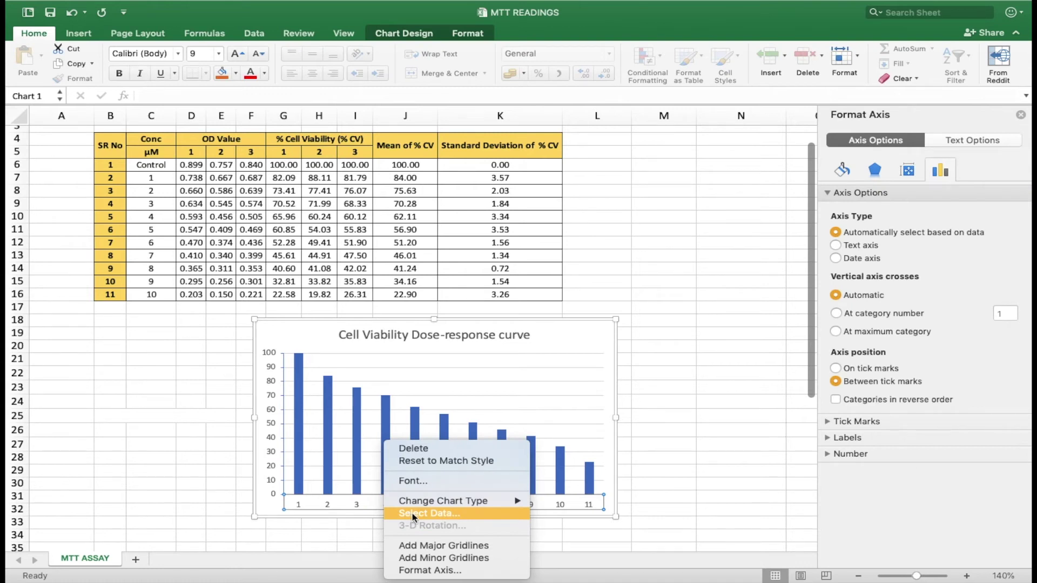
click(413, 513)
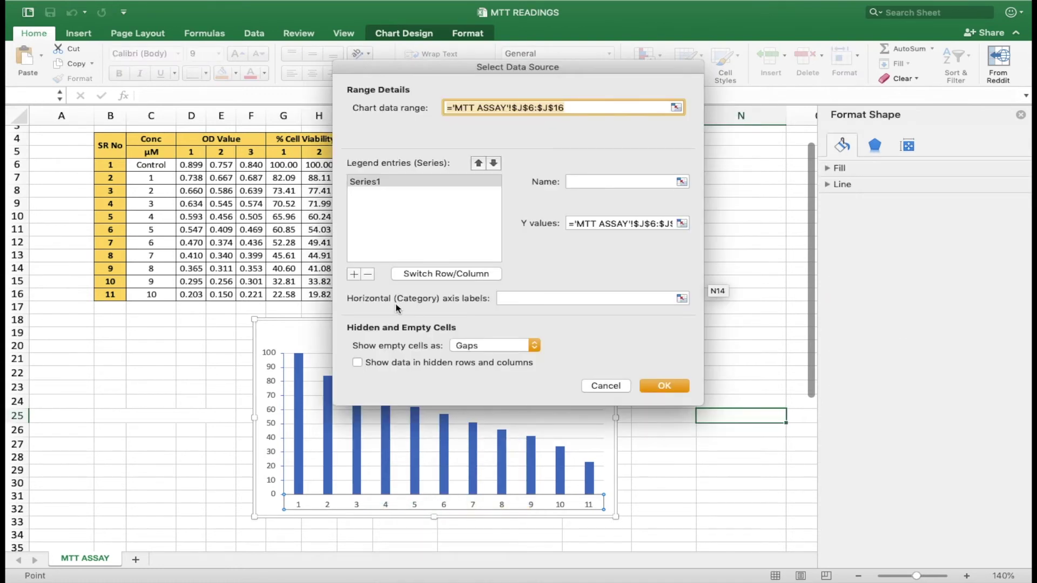
click(652, 301)
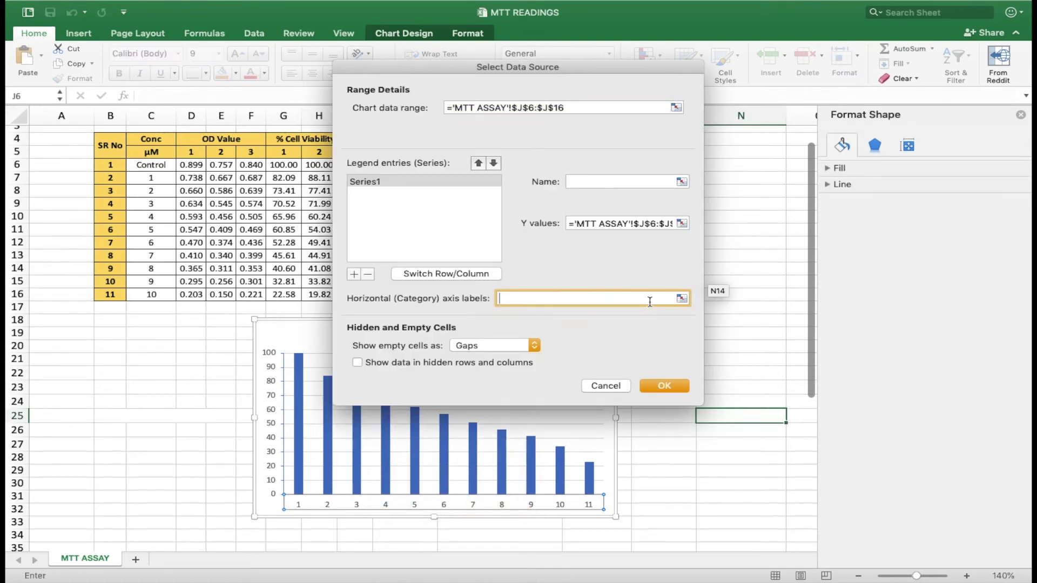
drag(154, 167, 166, 294)
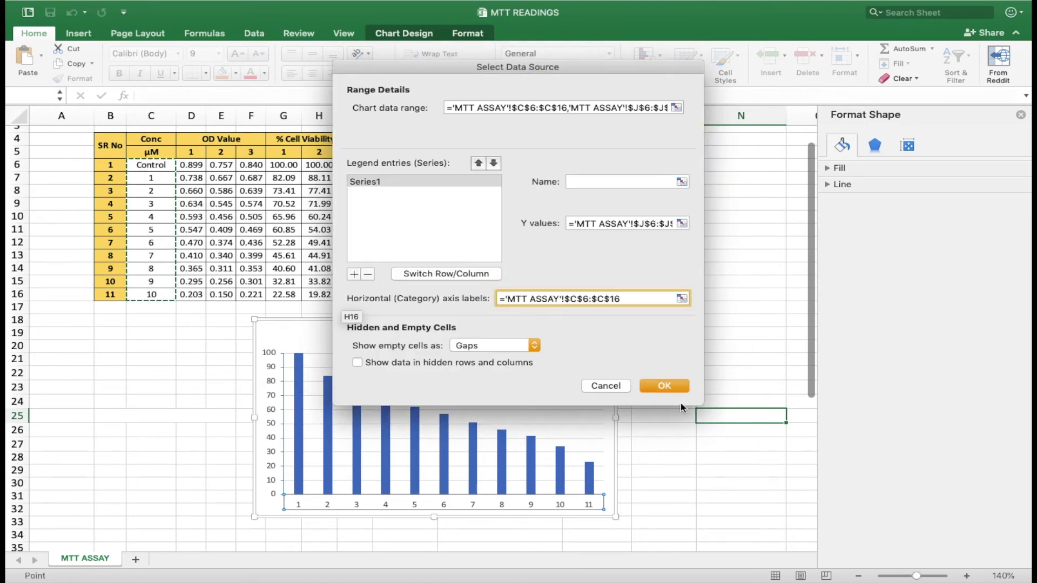
click(665, 385)
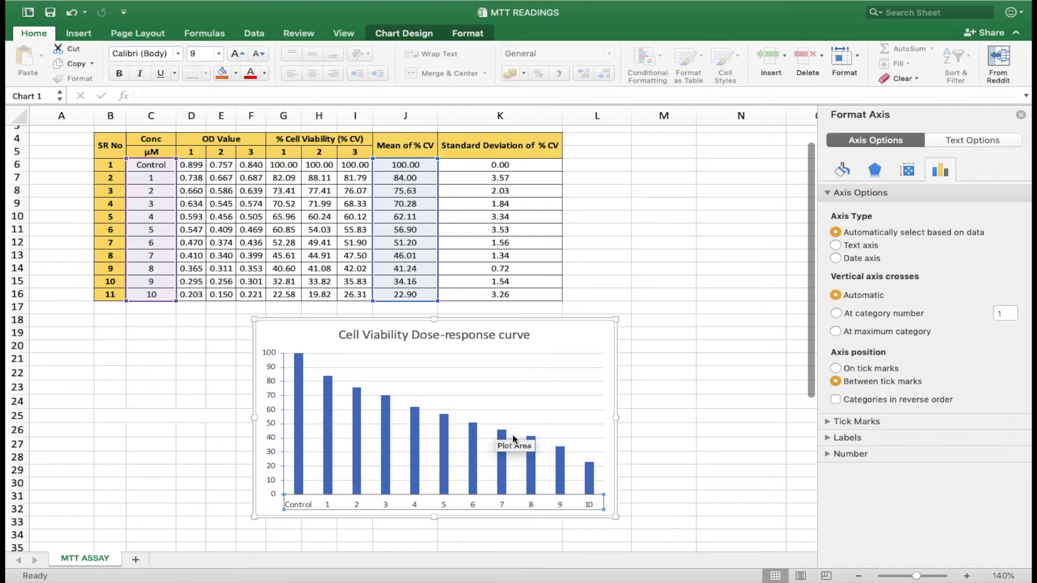
- Add primary horizontal and primary vertical axis titles to the chart
click(594, 341)
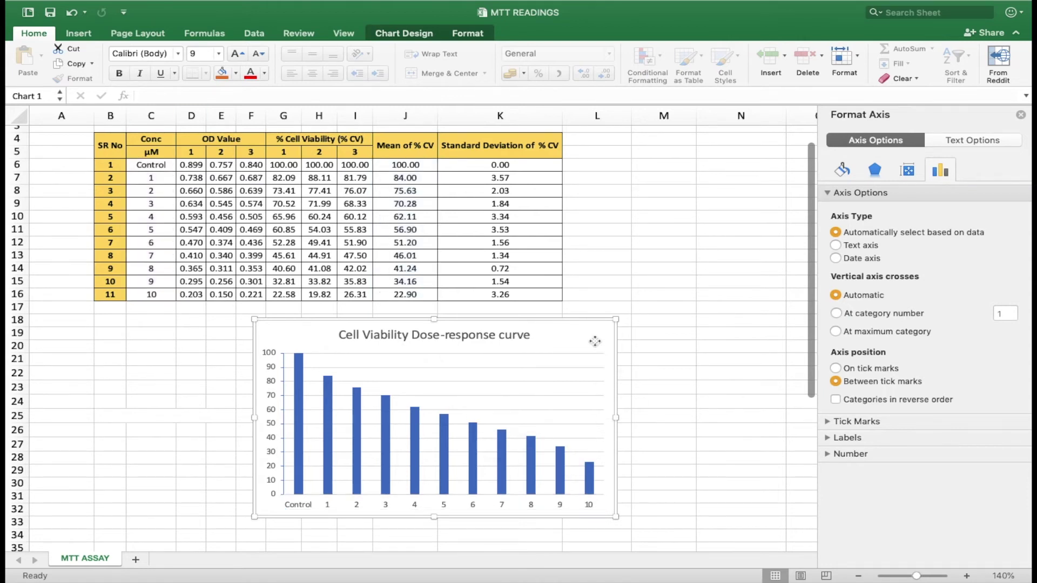
click(398, 33)
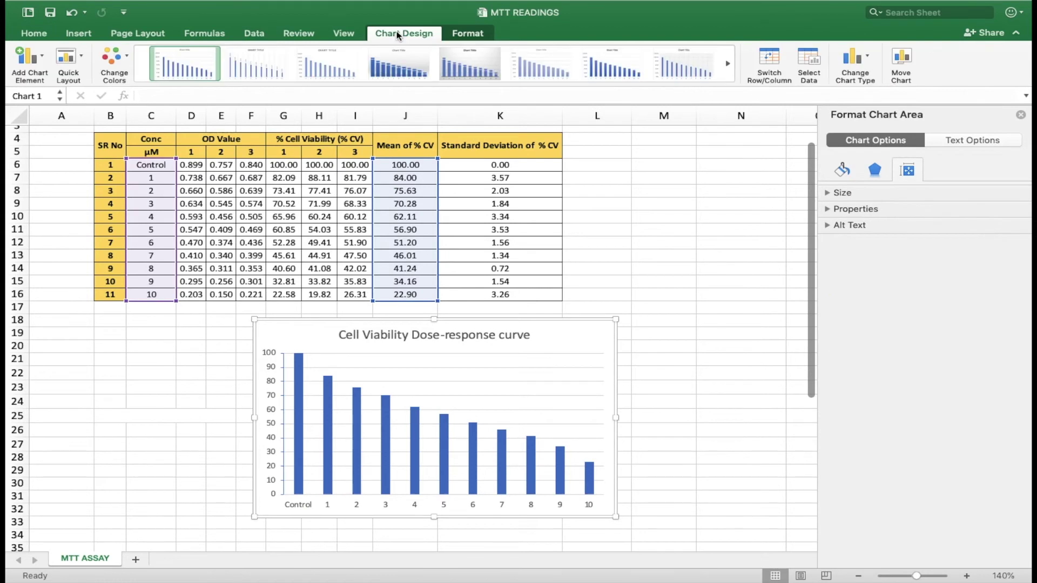
click(41, 56)
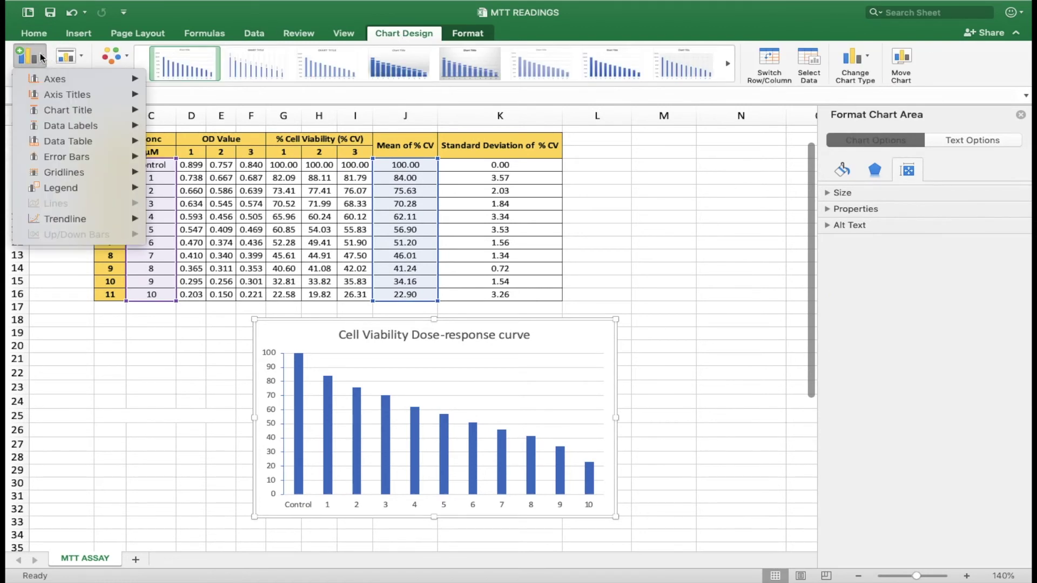
mouse_move(69, 93)
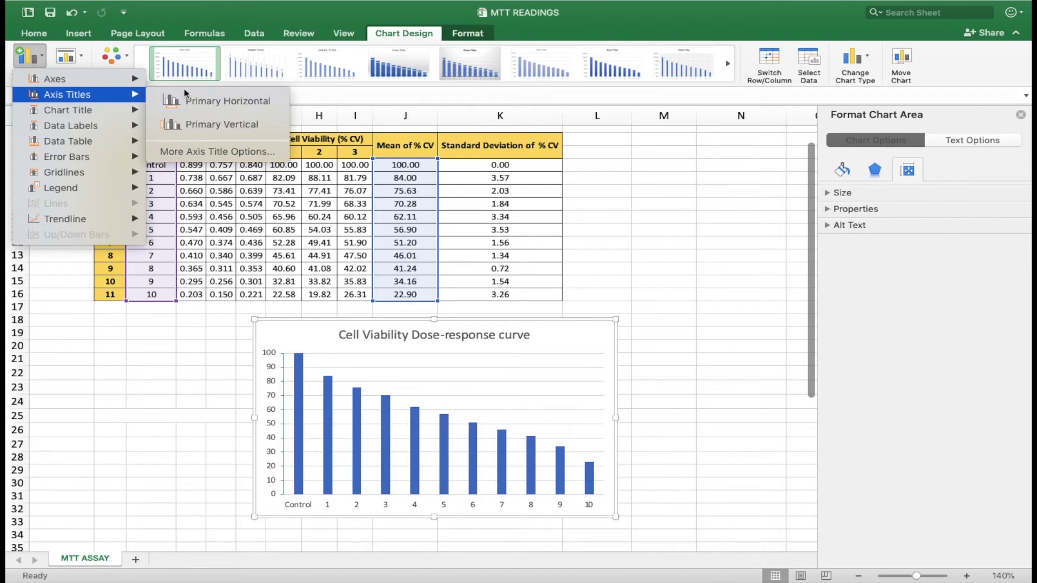
click(218, 102)
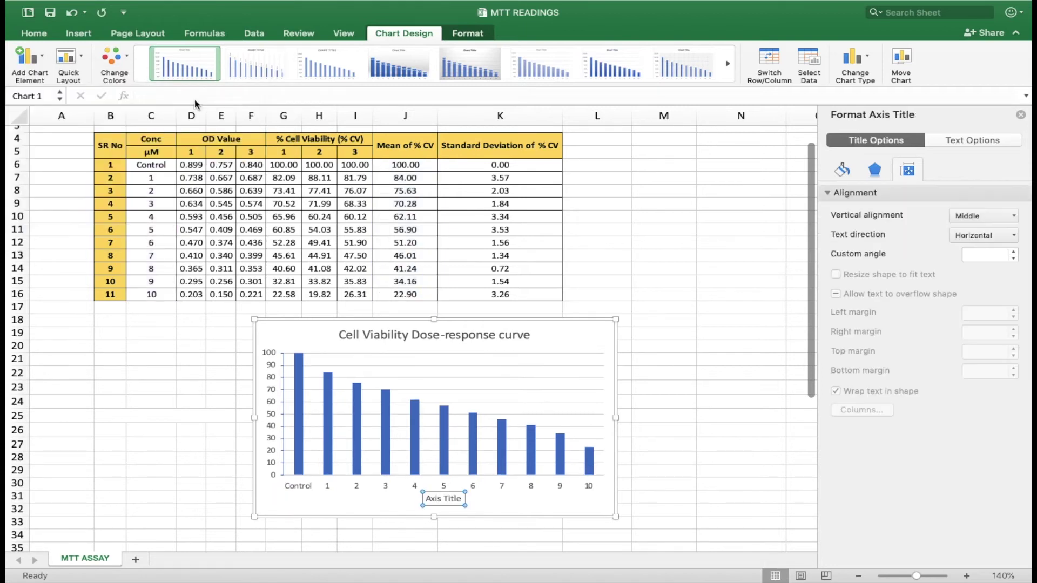
click(43, 59)
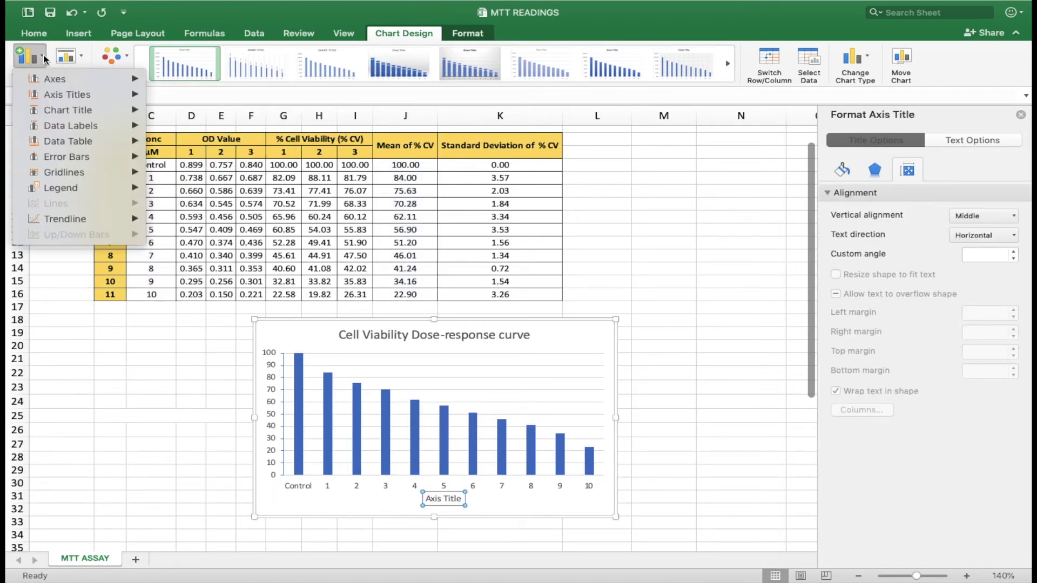
mouse_move(76, 96)
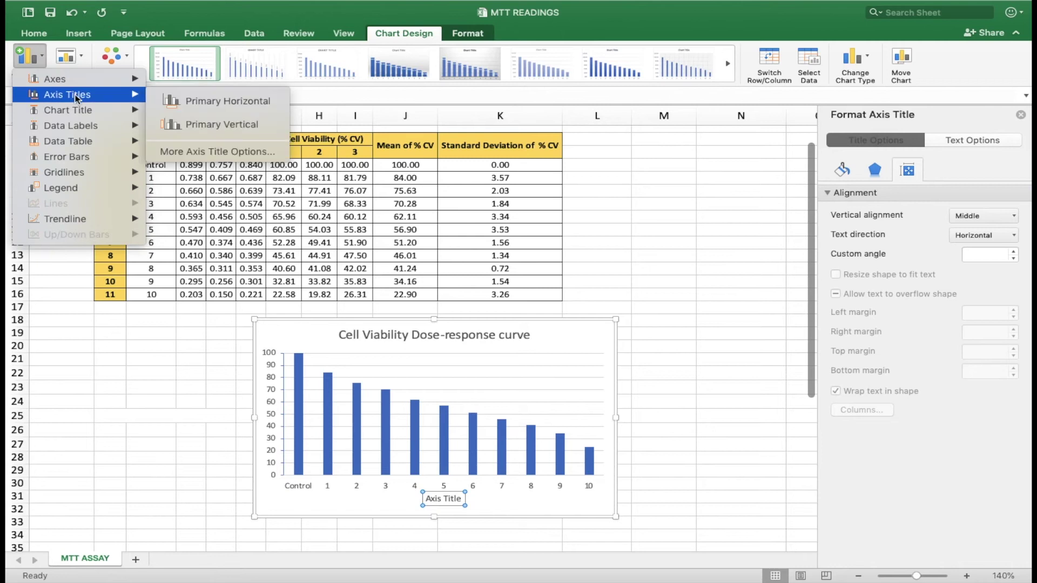
click(222, 125)
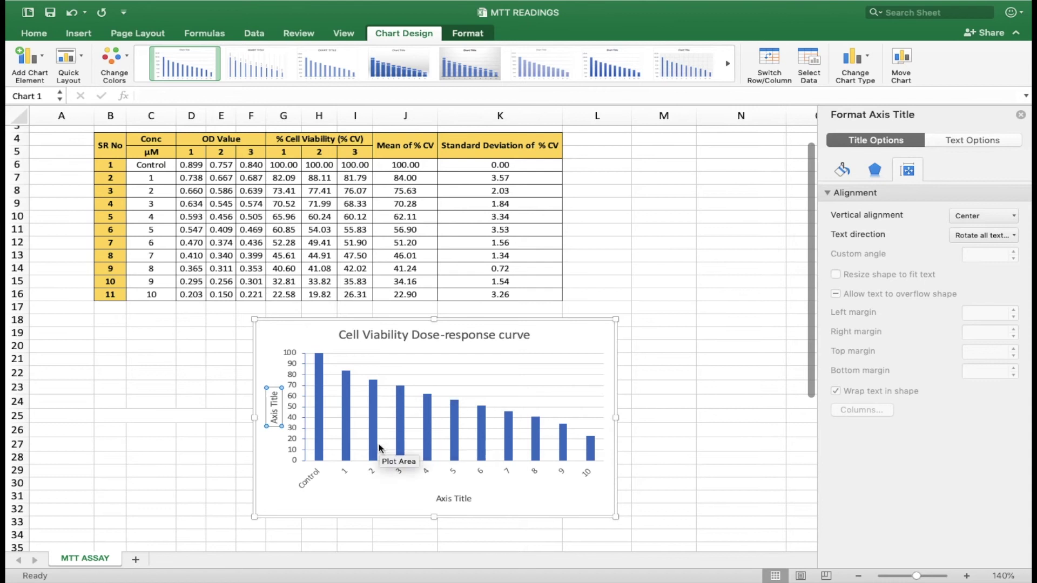
- Name the axis titles 'Concentration (µM)' and '% Cell Viability'
click(457, 498)
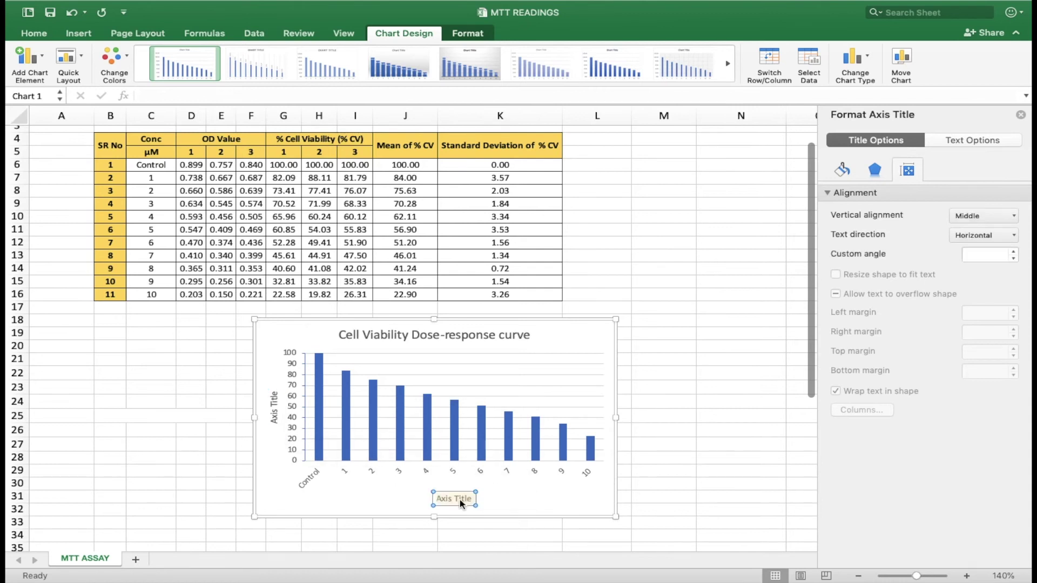
text(Concentration (µM))
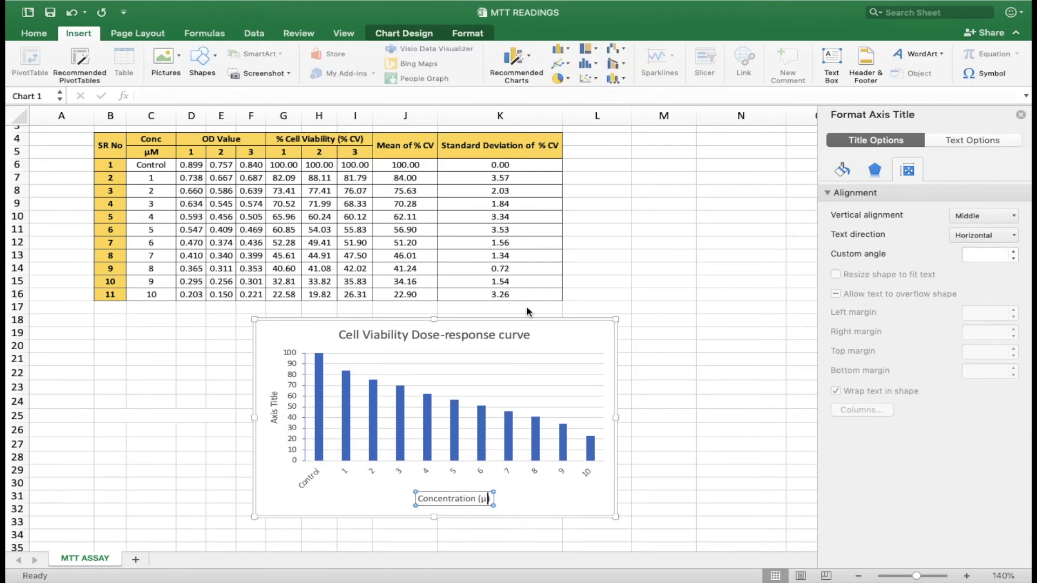
click(539, 489)
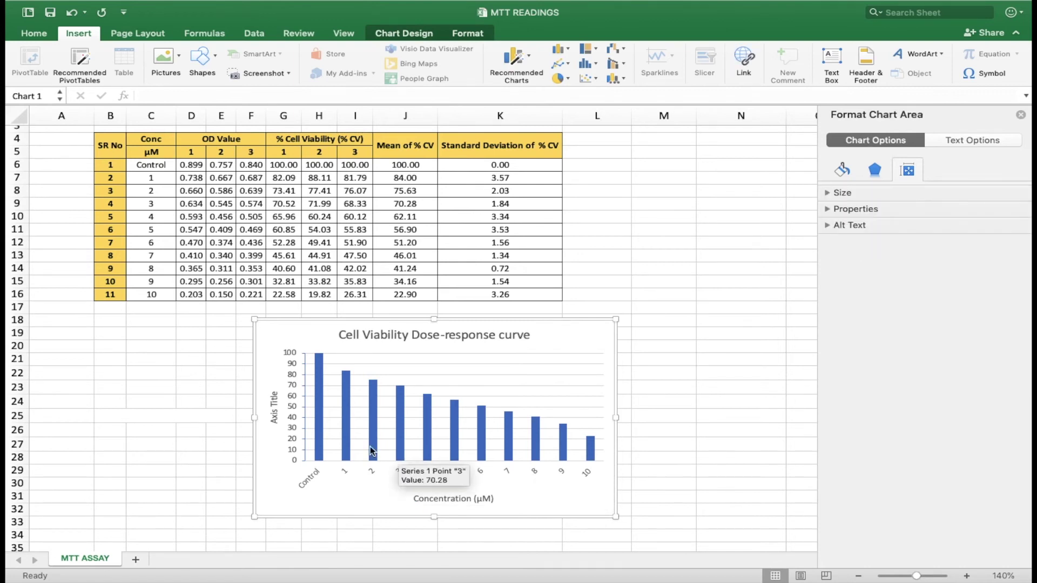
click(277, 410)
text(% Cell Viability)
- Commit the '% Cell Viability' vertical title and reselect the whole chart
click(513, 365)
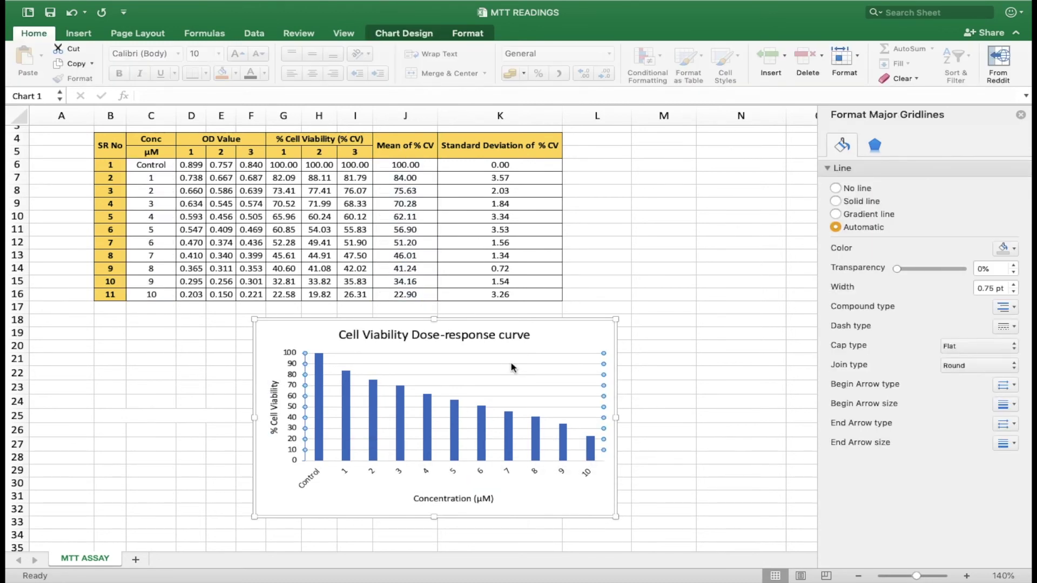
click(512, 367)
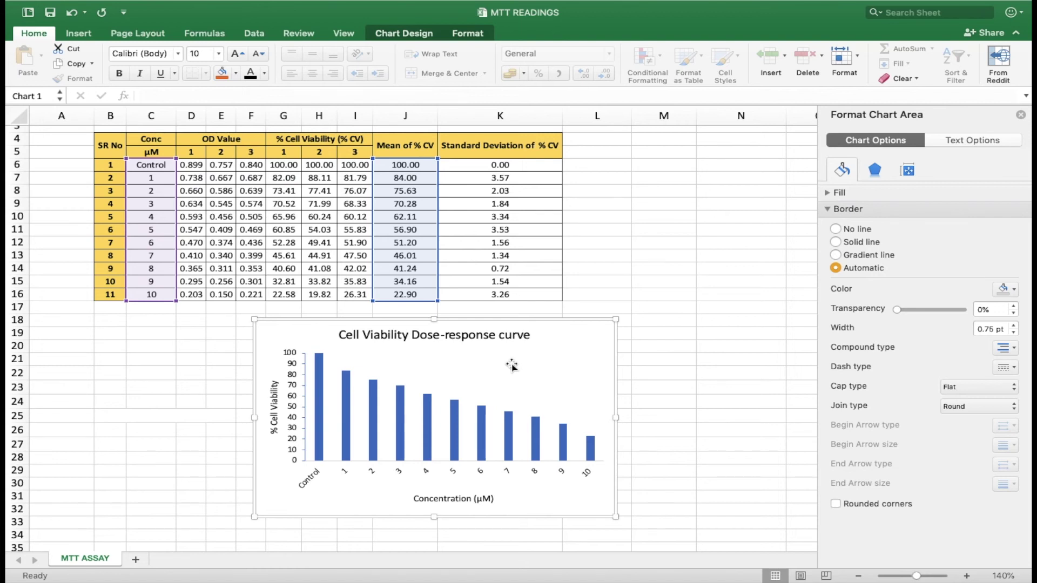
click(385, 34)
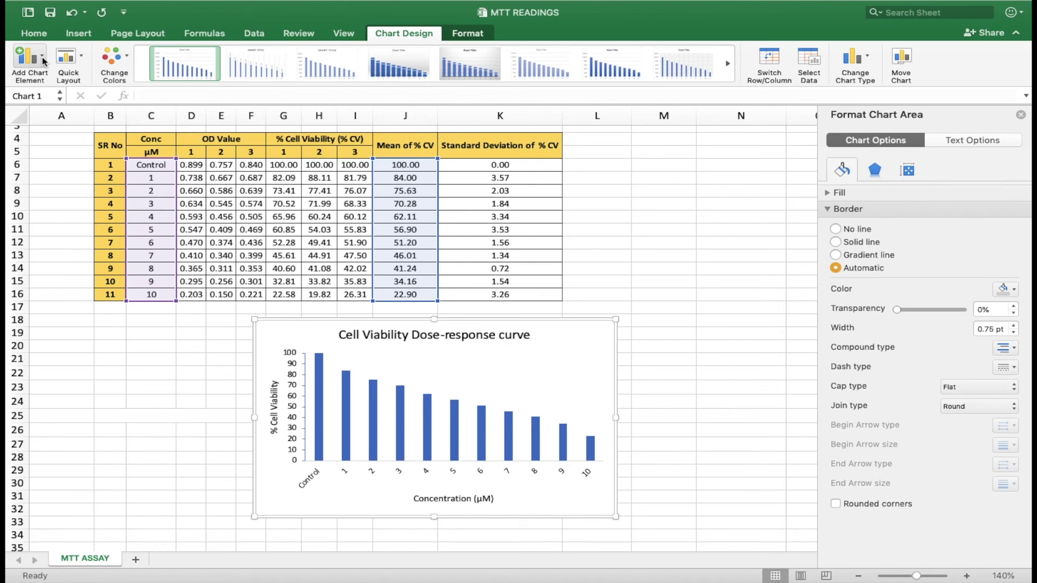
- Add error bars to the viability columns and set their error amount to Custom
click(43, 60)
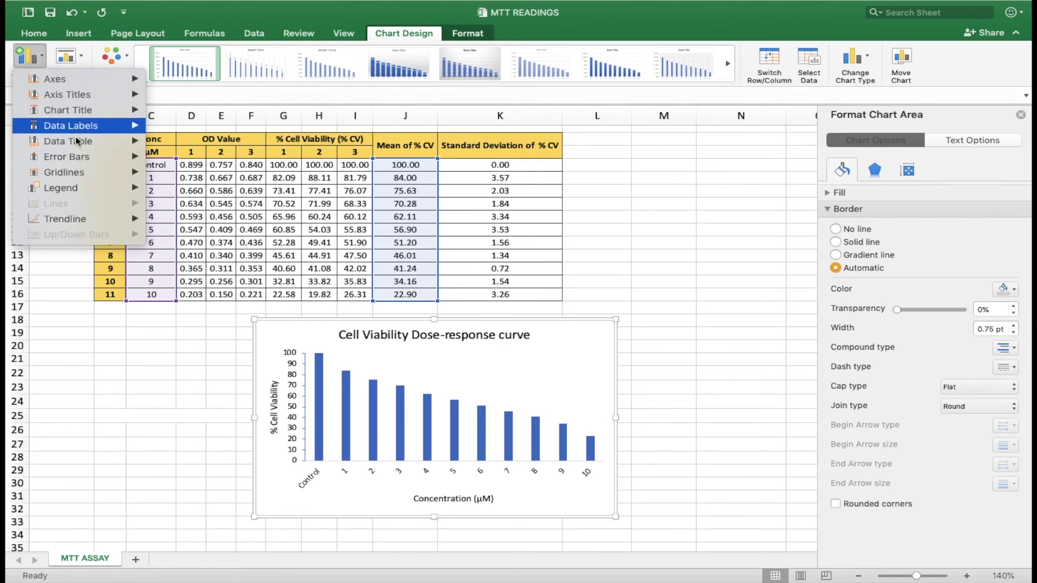
mouse_move(89, 157)
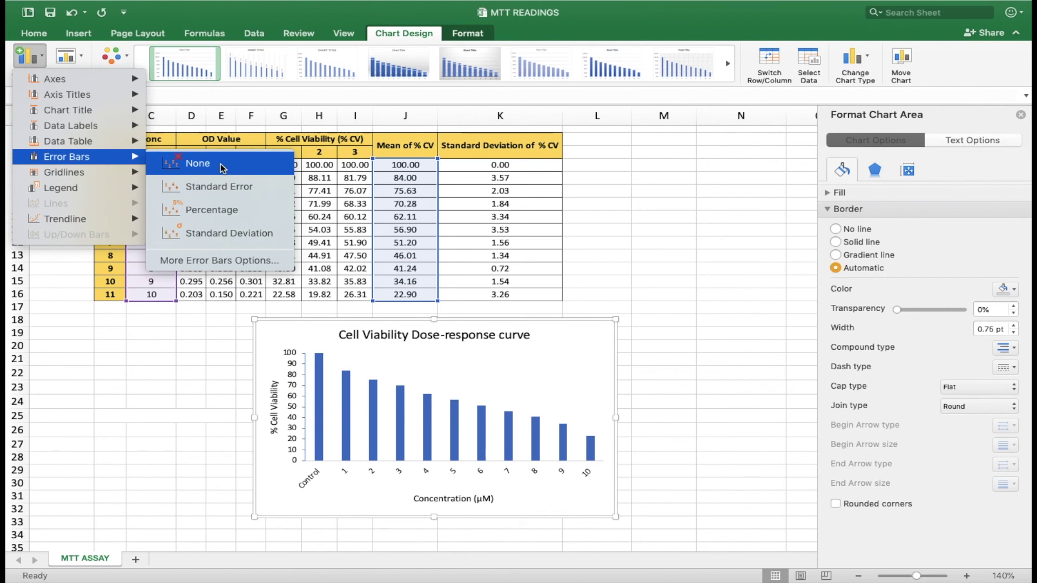
click(205, 261)
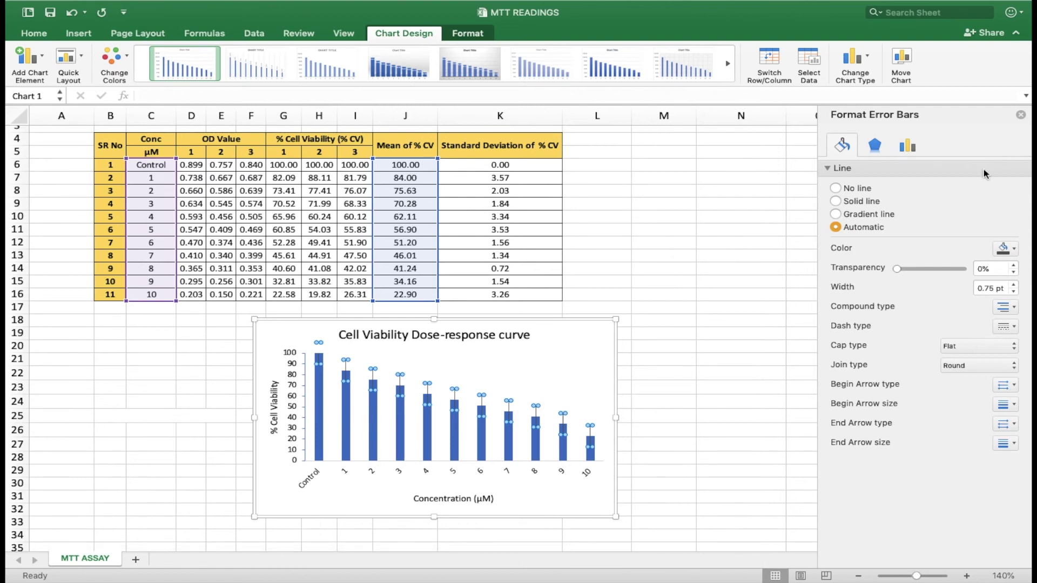
click(911, 150)
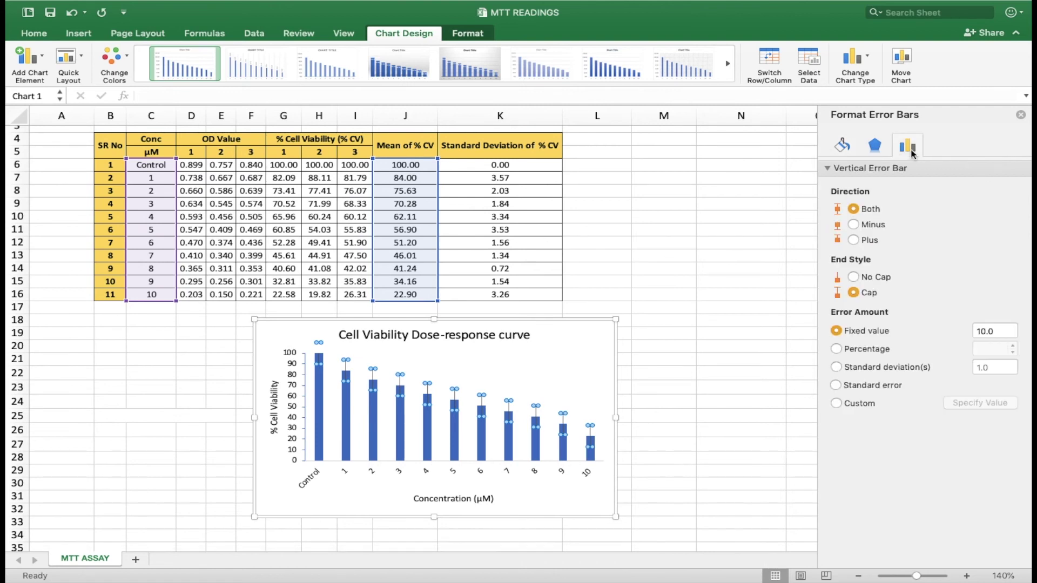
click(862, 407)
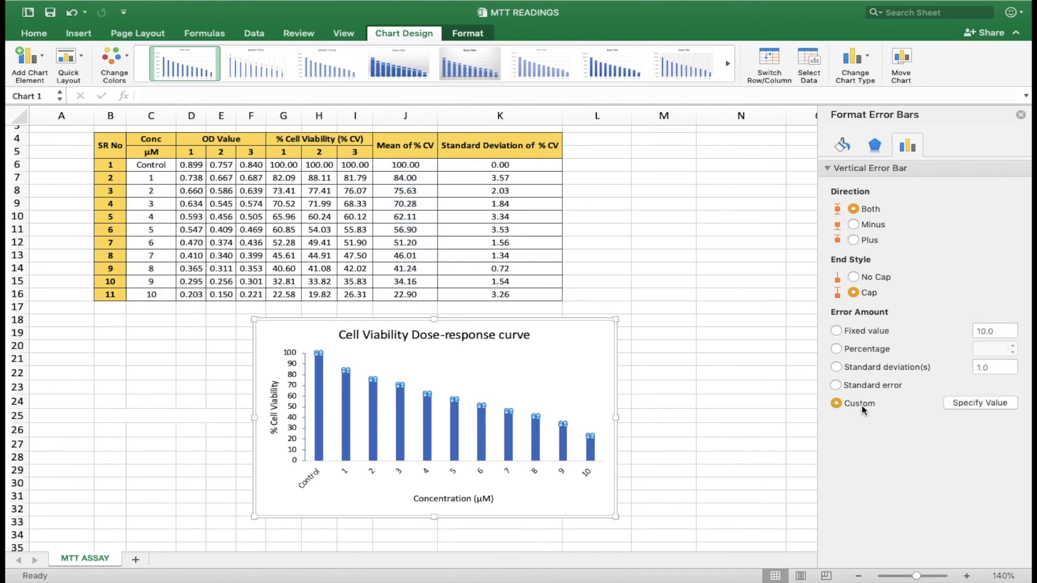
- Set both positive and negative custom error values to the standard deviations in K6:K16
click(977, 403)
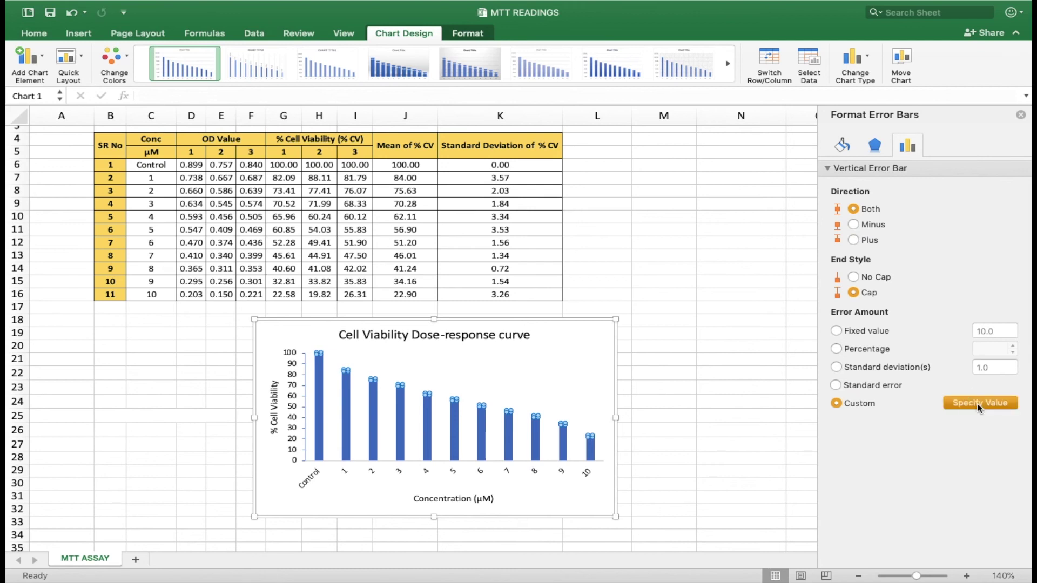
drag(543, 121, 740, 126)
click(515, 165)
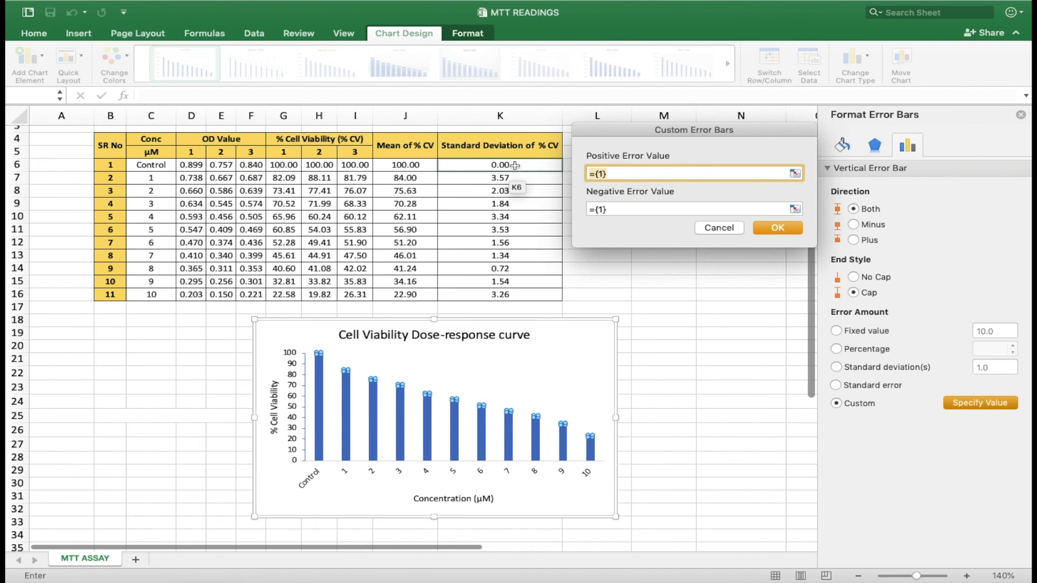
drag(514, 166, 517, 294)
click(618, 210)
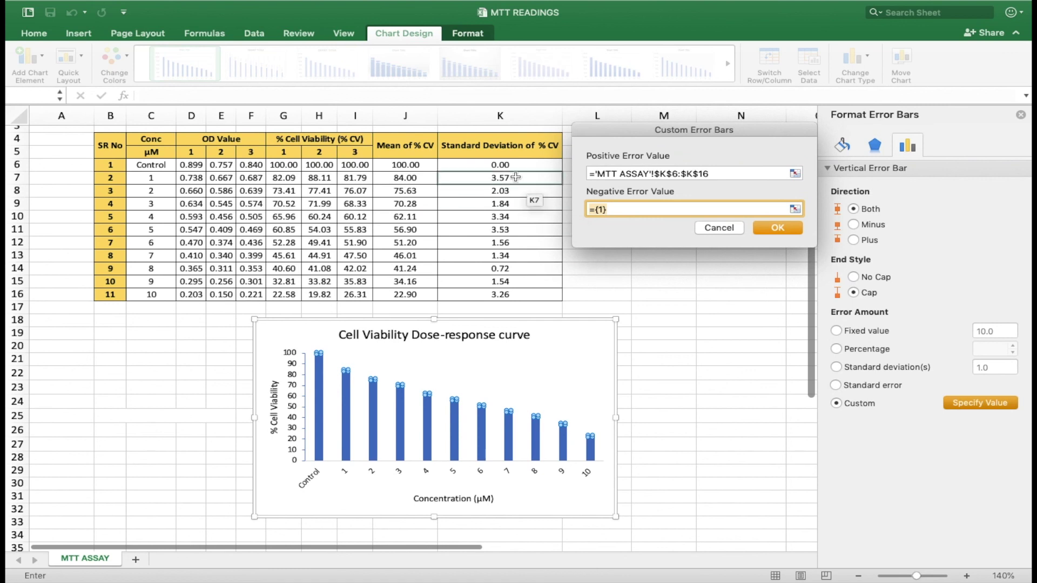
drag(526, 165, 525, 294)
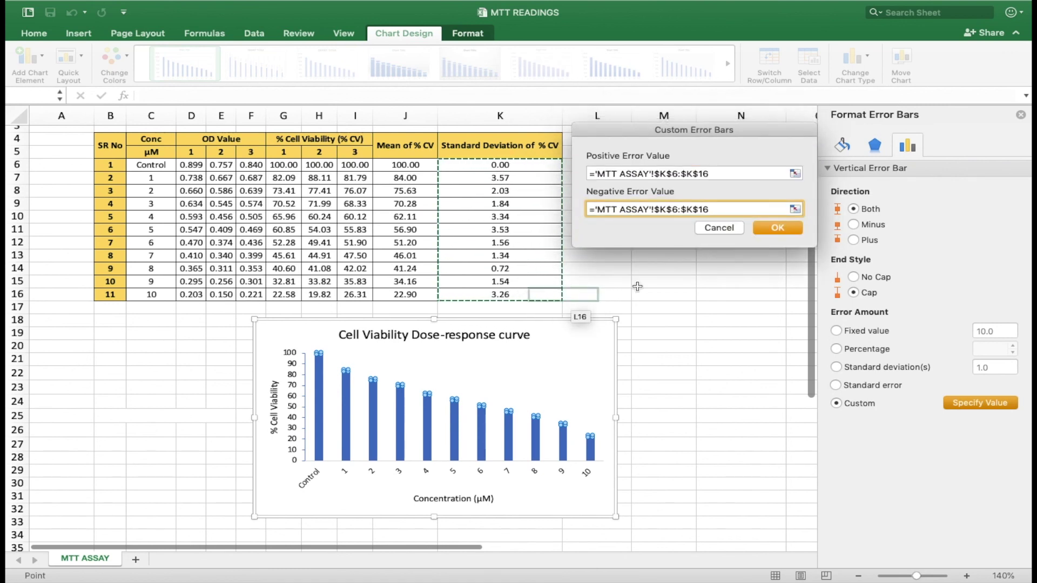
click(779, 229)
click(671, 345)
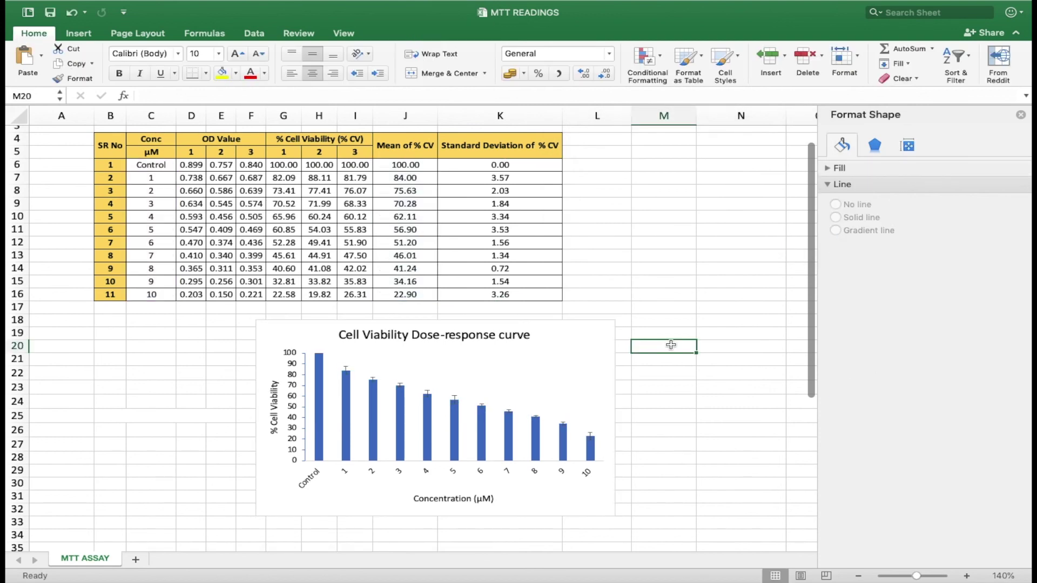